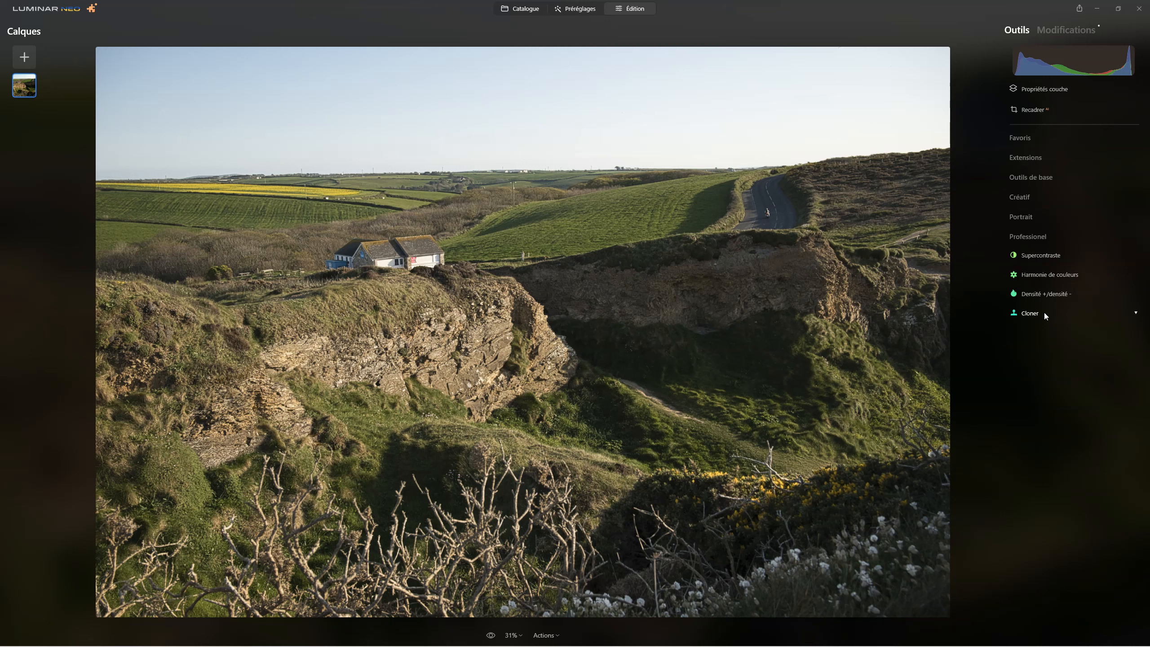
# - Examine the HDR Merge (Fusion HDR) settings in the photo catalogue and return to editing the coastal photo
pyautogui.click(1058, 318)
pyautogui.click(530, 6)
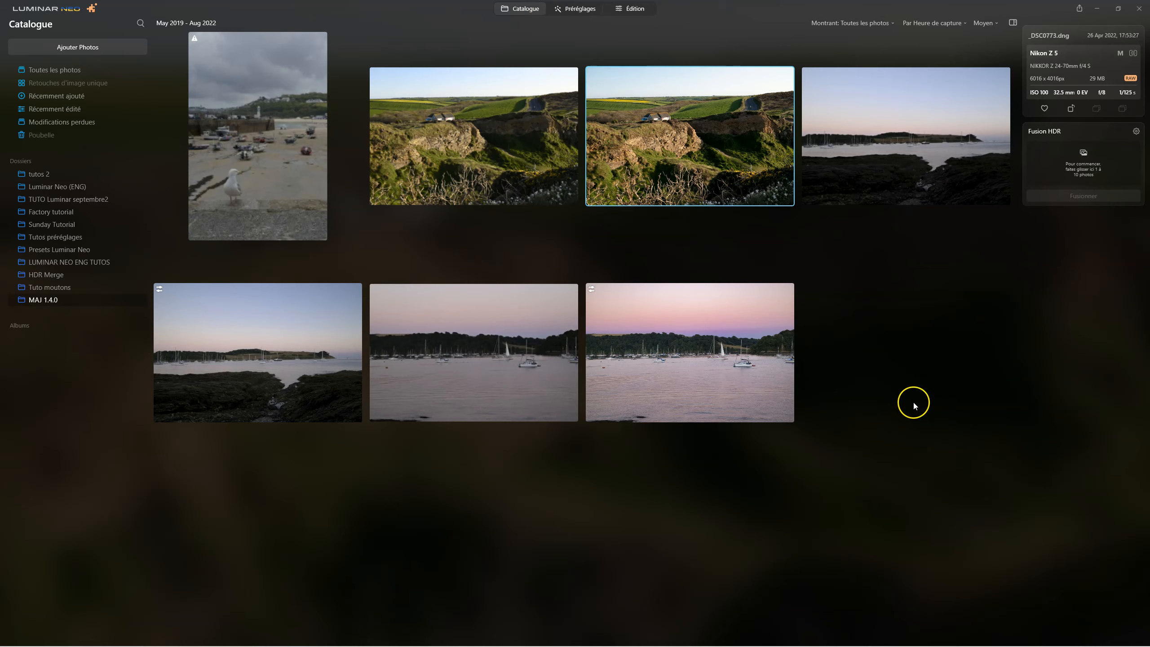
pyautogui.click(1136, 131)
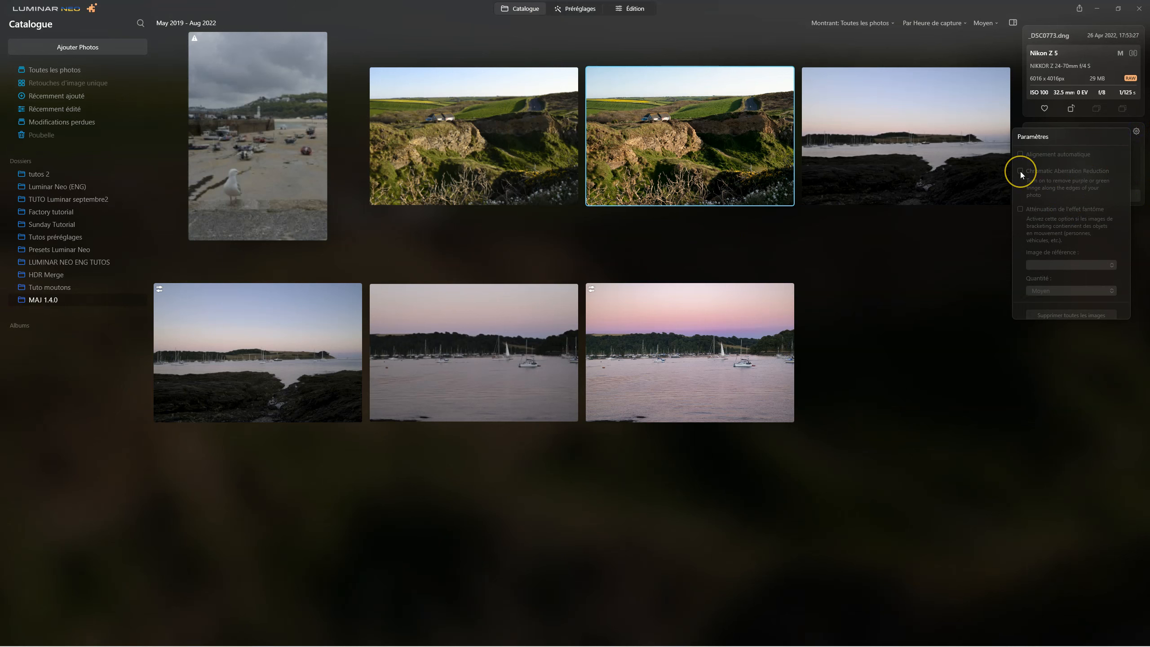
pyautogui.click(1028, 392)
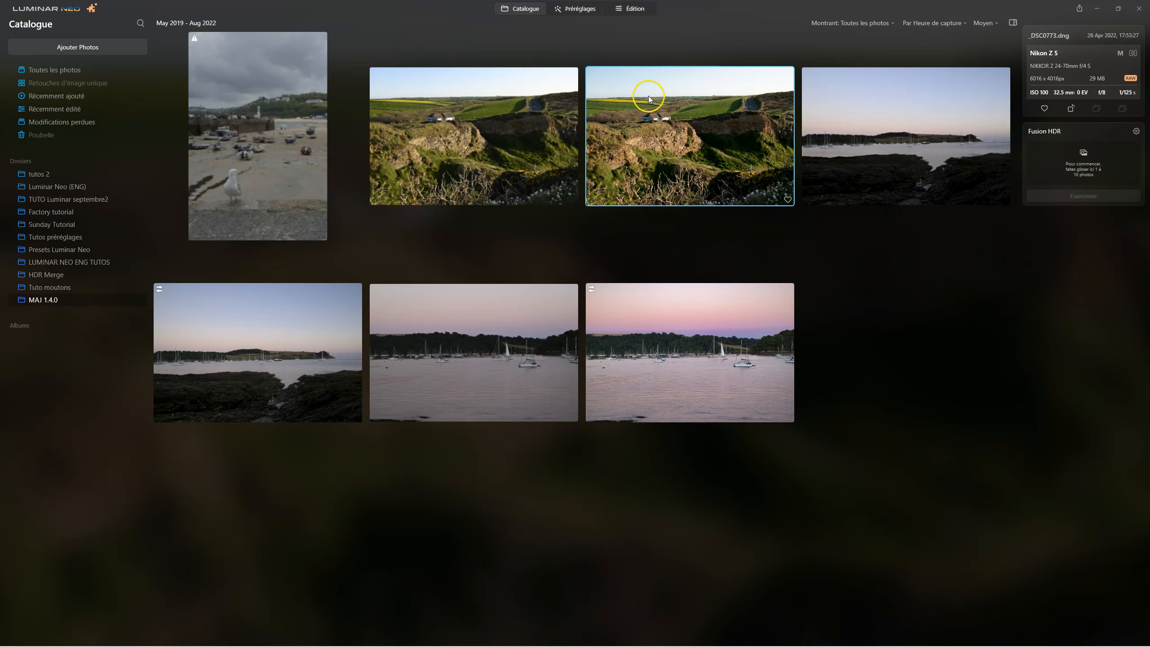
pyautogui.click(629, 9)
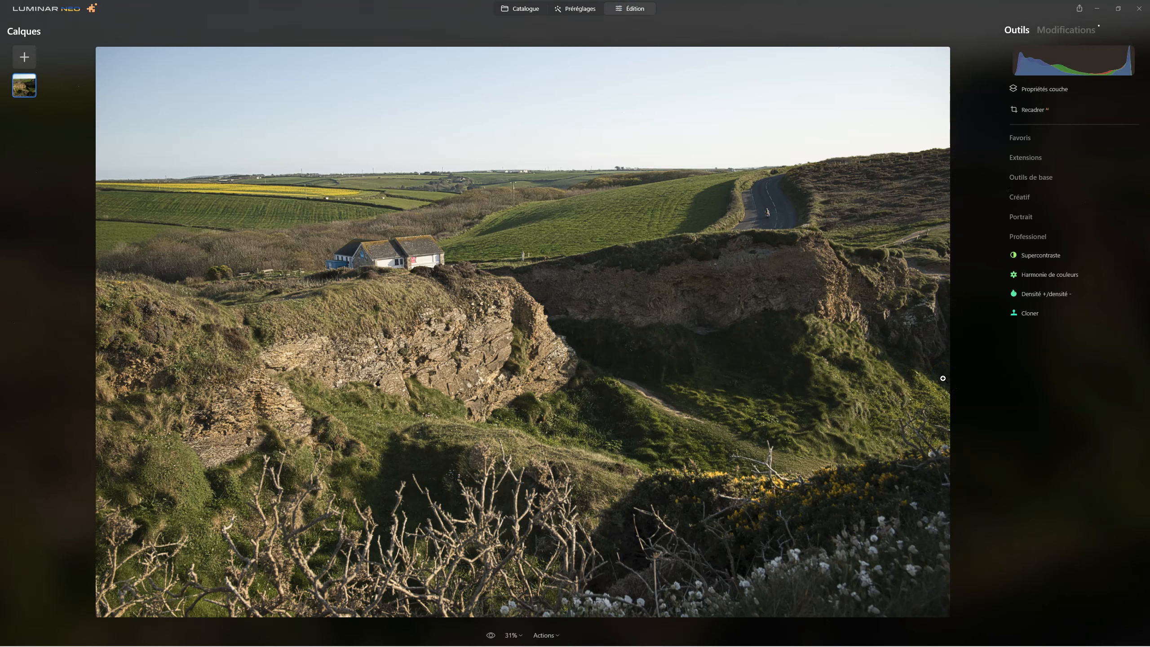
# - Enable automatic distortion correction, chromatic aberration correction and automatic defringing (Bichromie automatique) in the RAW development optics
pyautogui.click(1041, 177)
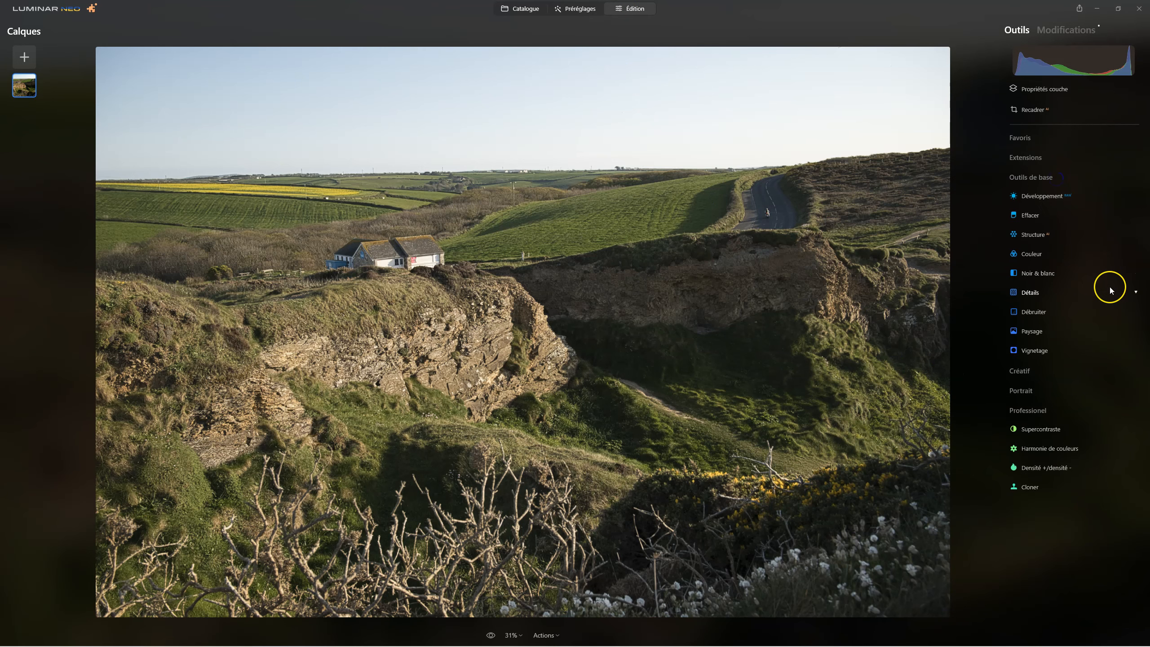
pyautogui.click(1046, 196)
pyautogui.scroll(-5, 1041, 430)
pyautogui.click(1037, 297)
pyautogui.click(1037, 310)
pyautogui.click(1037, 325)
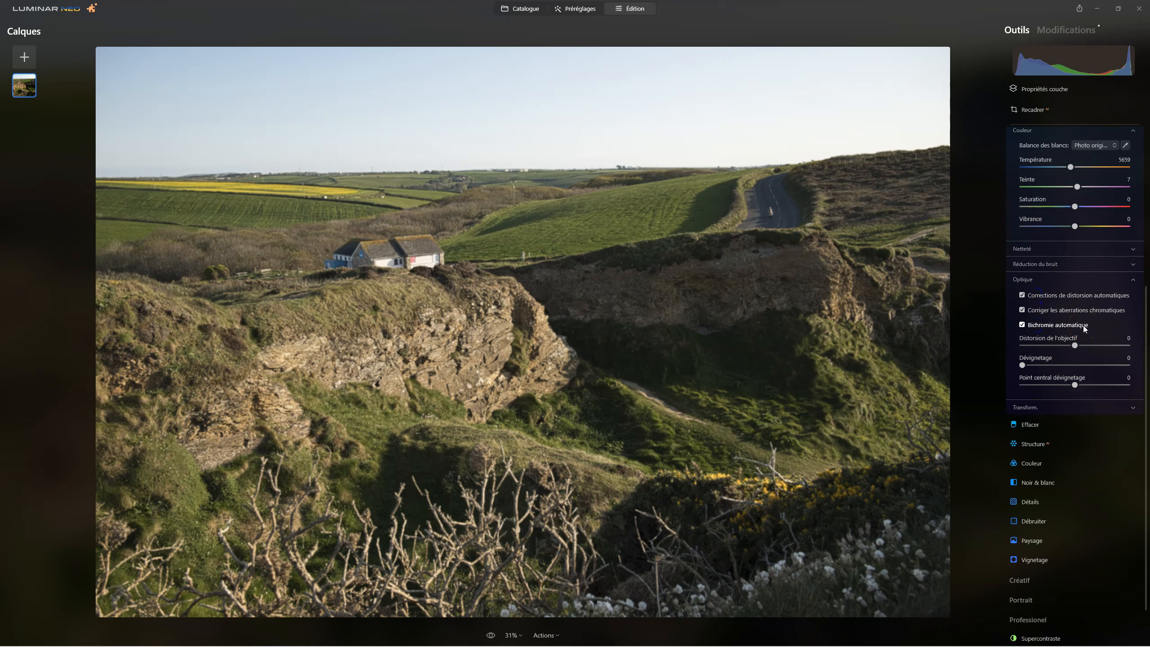
# - Try out the manual lens distortion correction
pyautogui.moveTo(1083, 339)
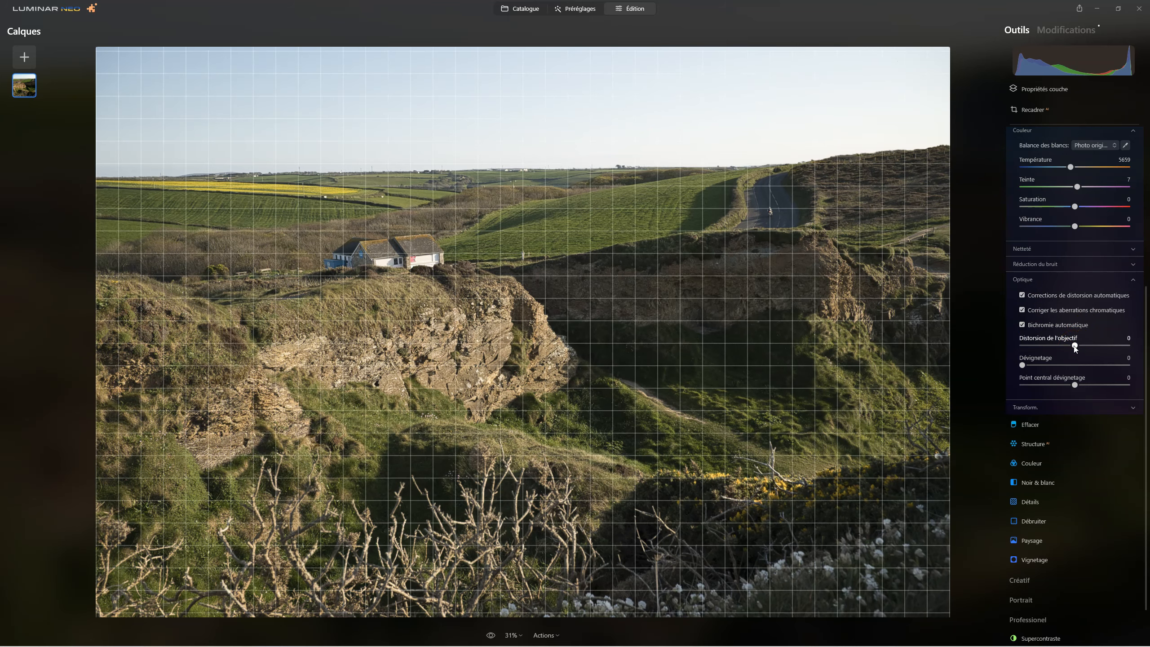
pyautogui.click(1075, 345)
pyautogui.click(1068, 346)
pyautogui.click(1066, 208)
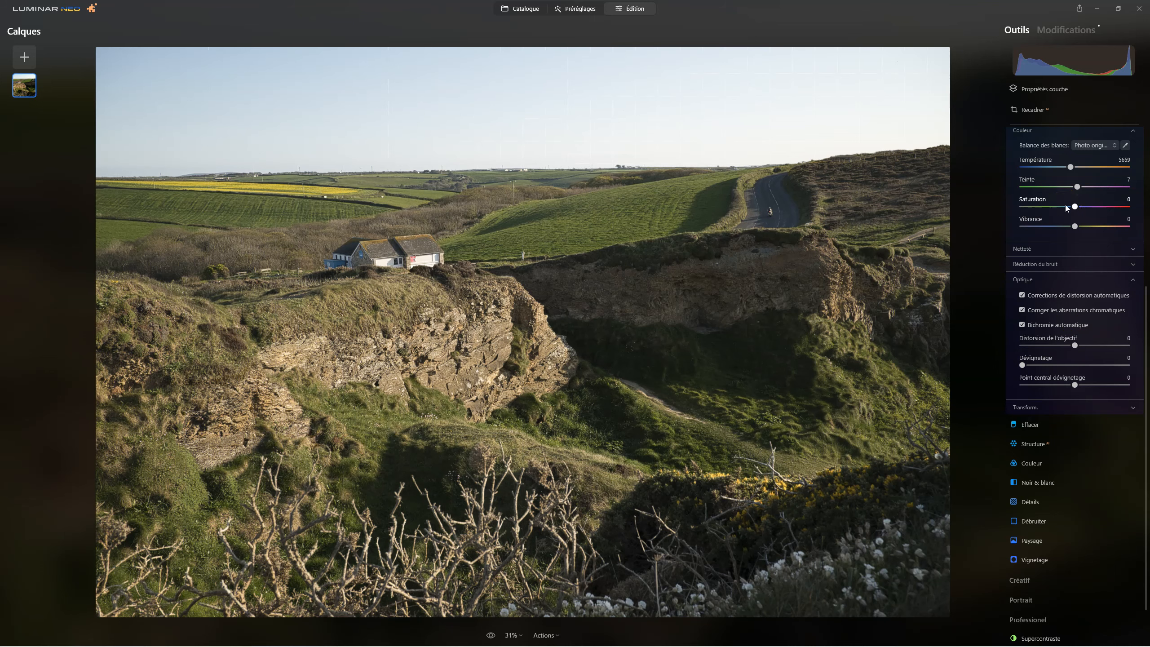
# - Assign the Nikon Z 5 Camera Flat camera profile to the photo and close the RAW development tool
pyautogui.scroll(5, 1057, 254)
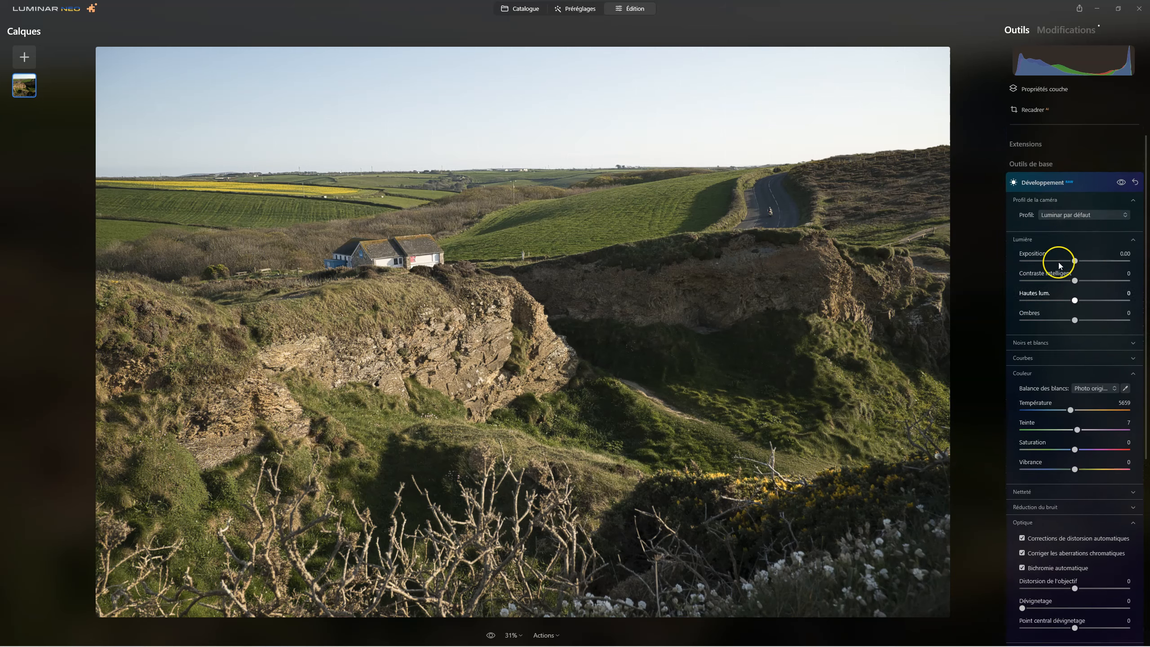
pyautogui.click(1061, 228)
pyautogui.click(1037, 289)
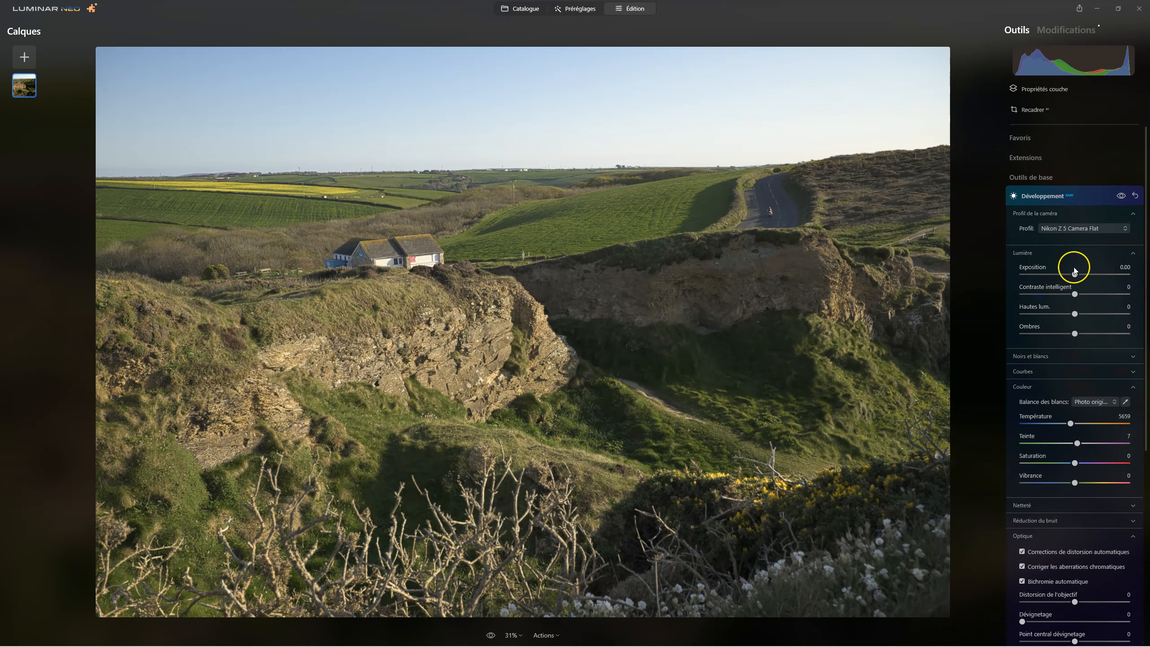
pyautogui.click(1055, 199)
# - Increase the Accent AI and sky enhancer amounts moderately in the Amélioration tool
pyautogui.click(1024, 140)
pyautogui.click(1049, 157)
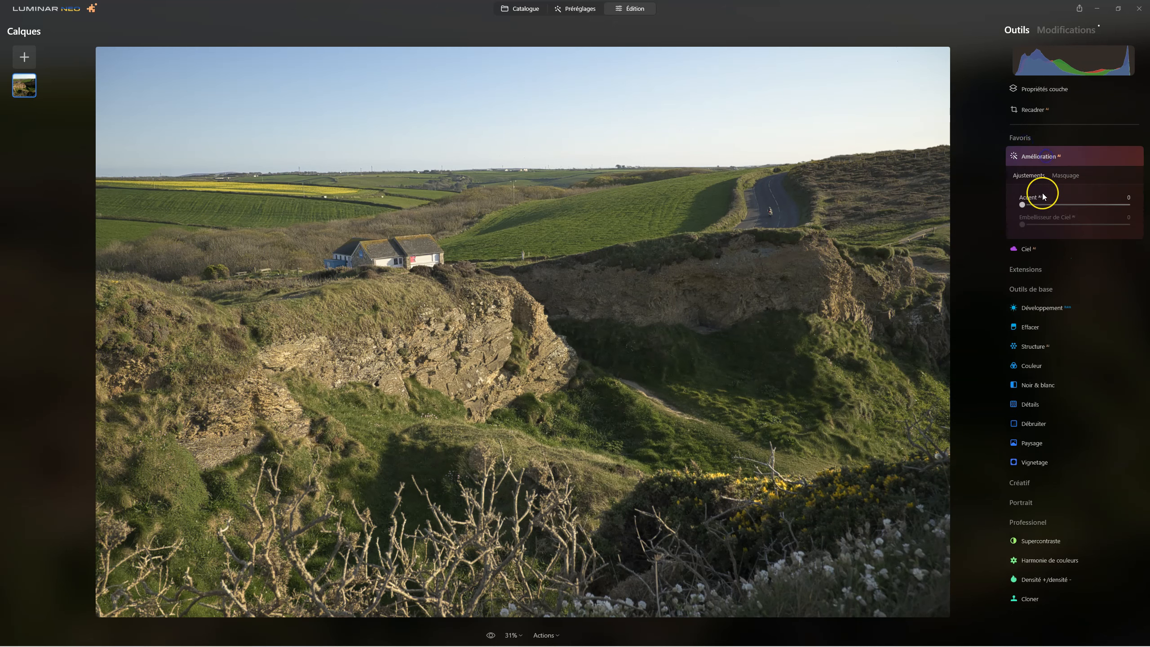
pyautogui.moveTo(1022, 204); pyautogui.dragTo(1050, 226)
pyautogui.click(1049, 154)
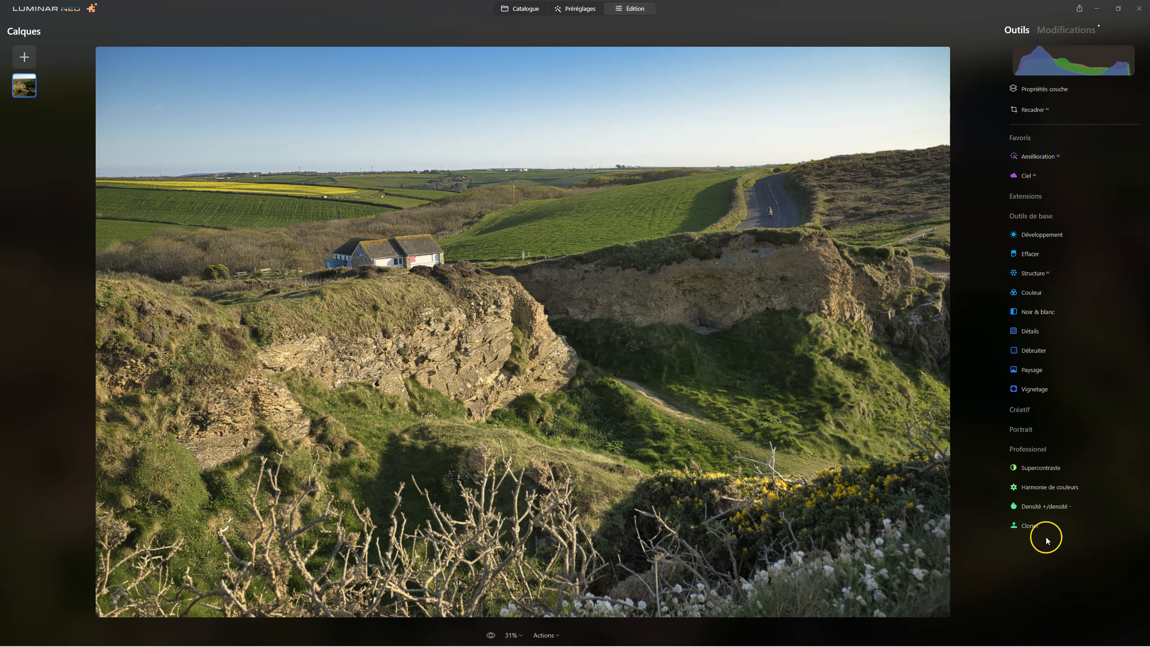
# - Open the Clone tool, sample the brown scrub, and paint out the fence left of the house at brush size 78
pyautogui.click(1031, 526)
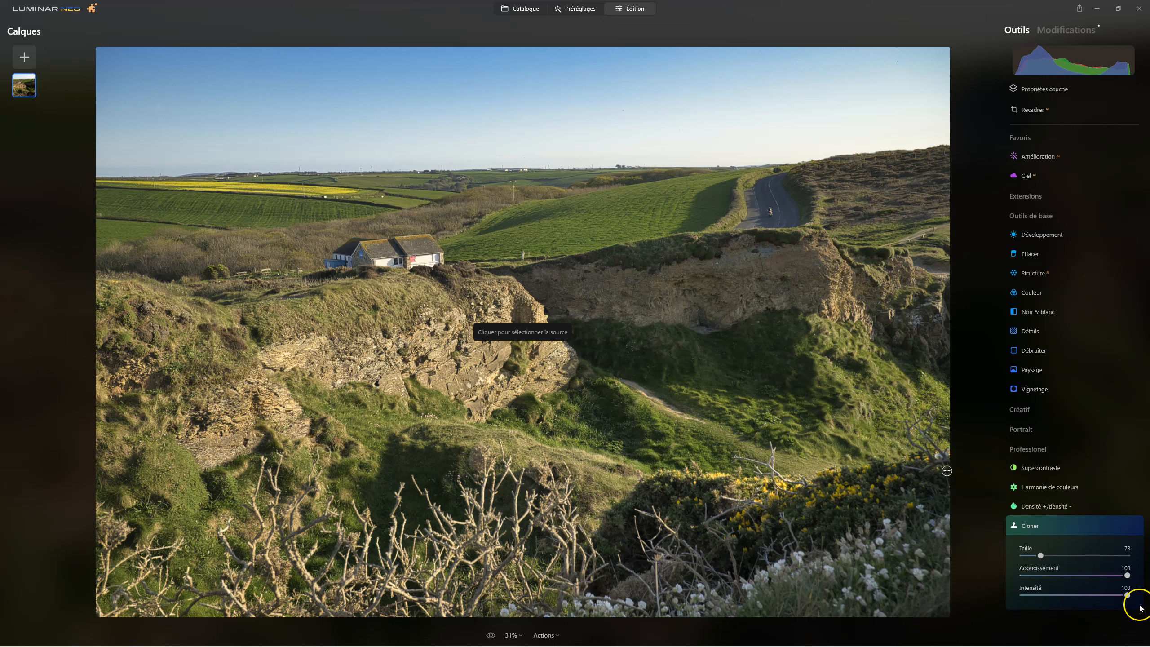
pyautogui.click(770, 182)
pyautogui.click(804, 349)
pyautogui.click(263, 247)
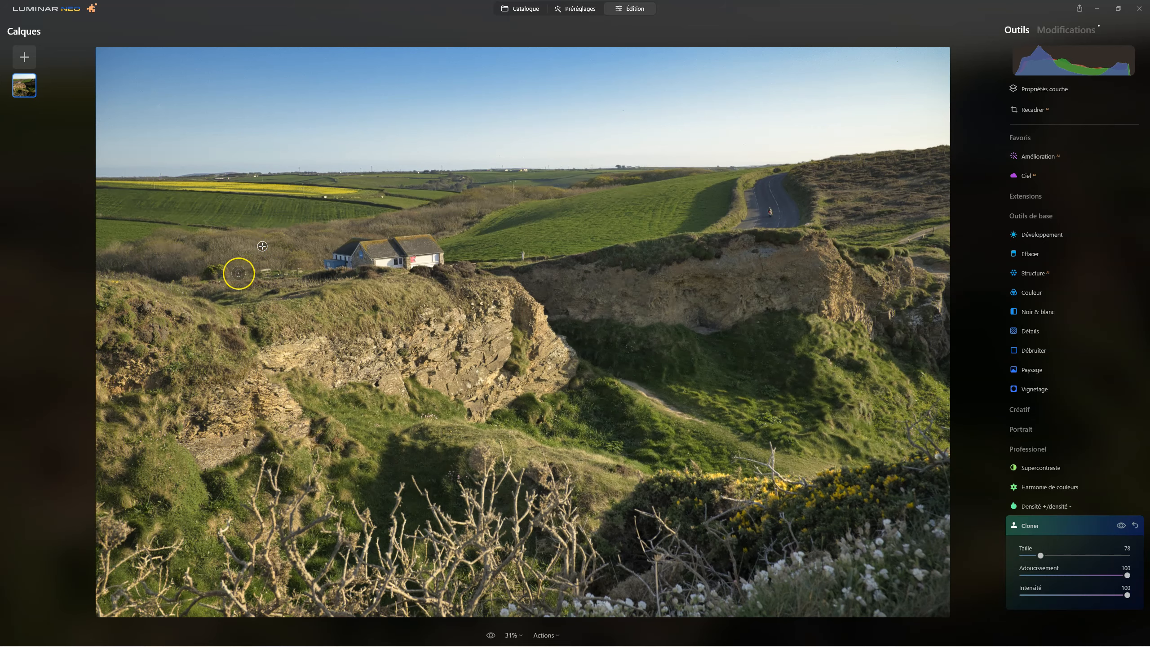
pyautogui.moveTo(240, 274)
pyautogui.mouseDown()
pyautogui.moveTo(267, 272)
pyautogui.moveTo(236, 269)
pyautogui.moveTo(236, 303)
pyautogui.moveTo(241, 257)
pyautogui.moveTo(267, 299)
pyautogui.moveTo(262, 272)
pyautogui.moveTo(295, 269)
pyautogui.mouseUp()
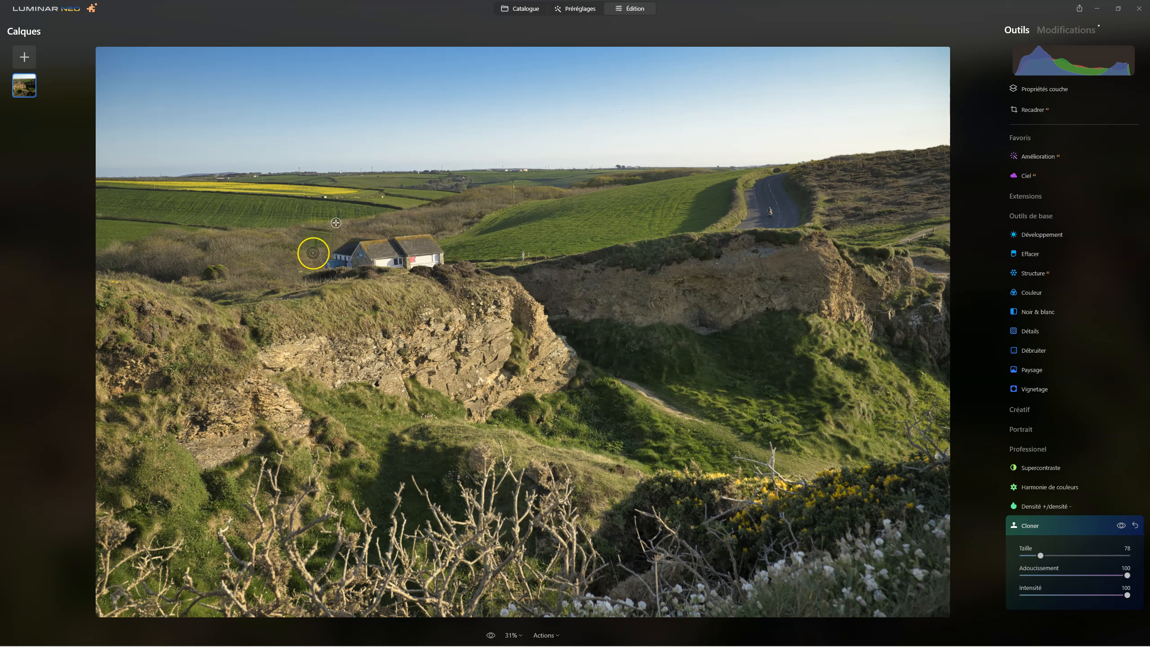
# - Clone nearby brown scrub over the entire house, from its left wing to its right end, and over the small bush farther left
pyautogui.press('alt')
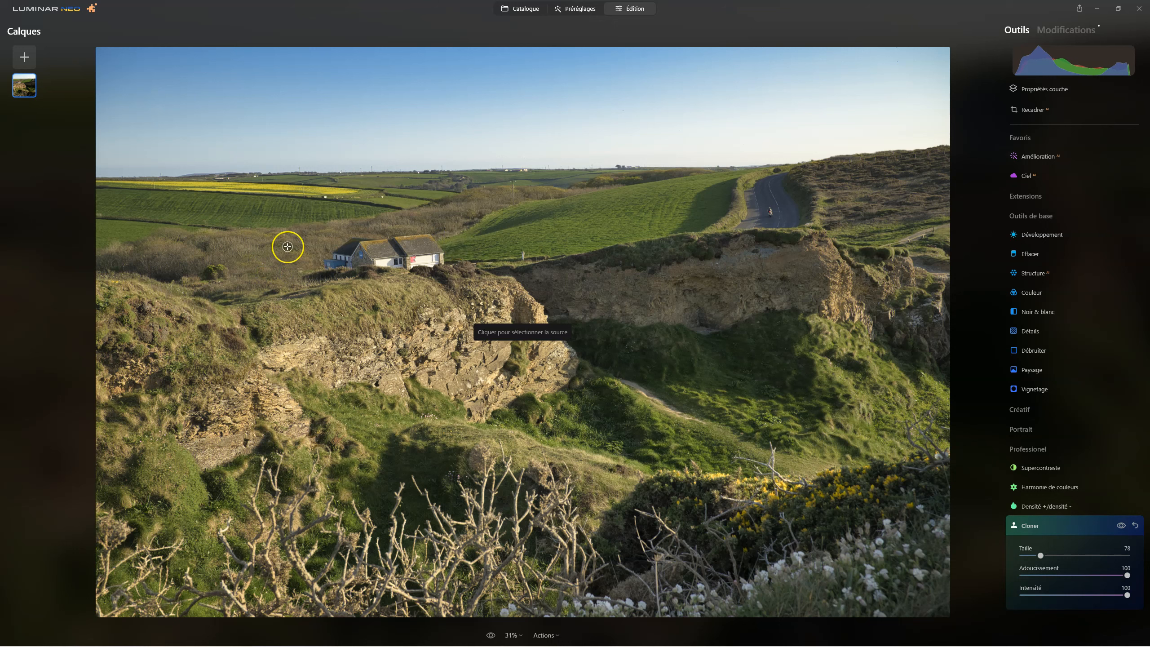
pyautogui.click(302, 242)
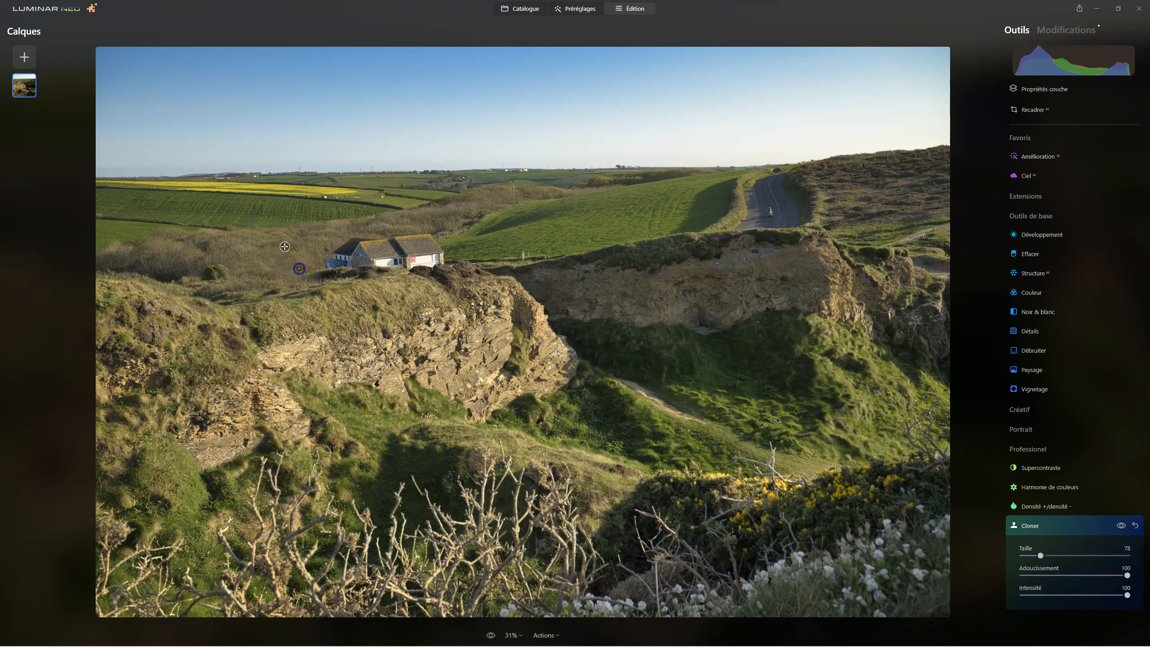
pyautogui.moveTo(319, 262); pyautogui.dragTo(353, 252)
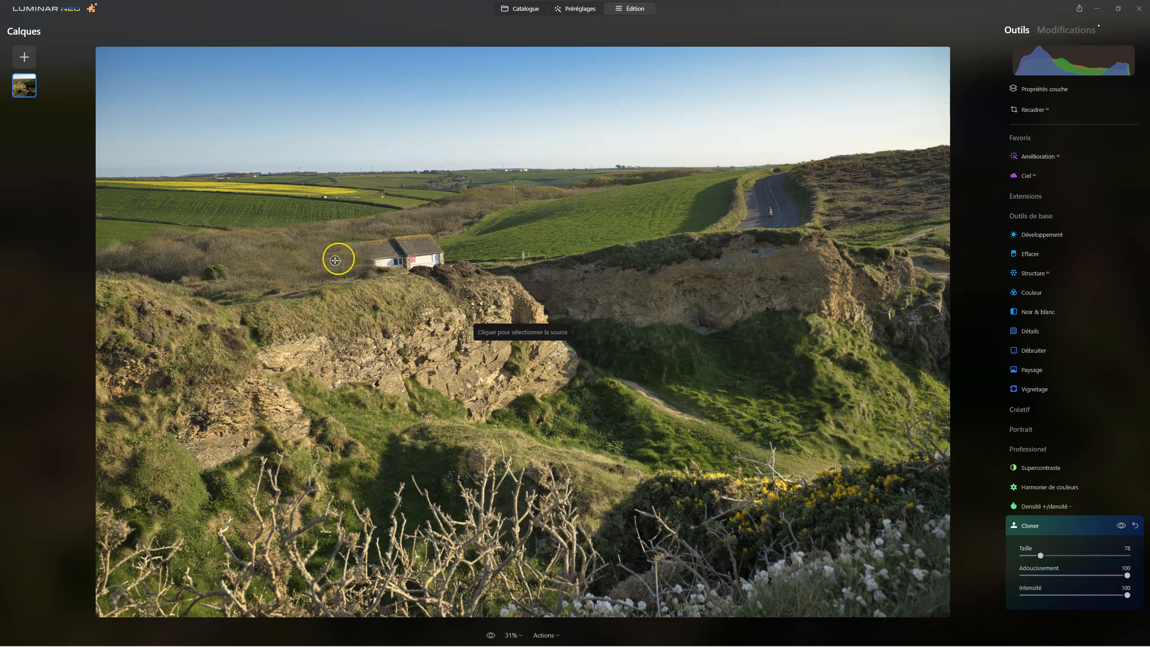
pyautogui.keyDown('alt'); pyautogui.click(309, 255); pyautogui.keyUp('alt')
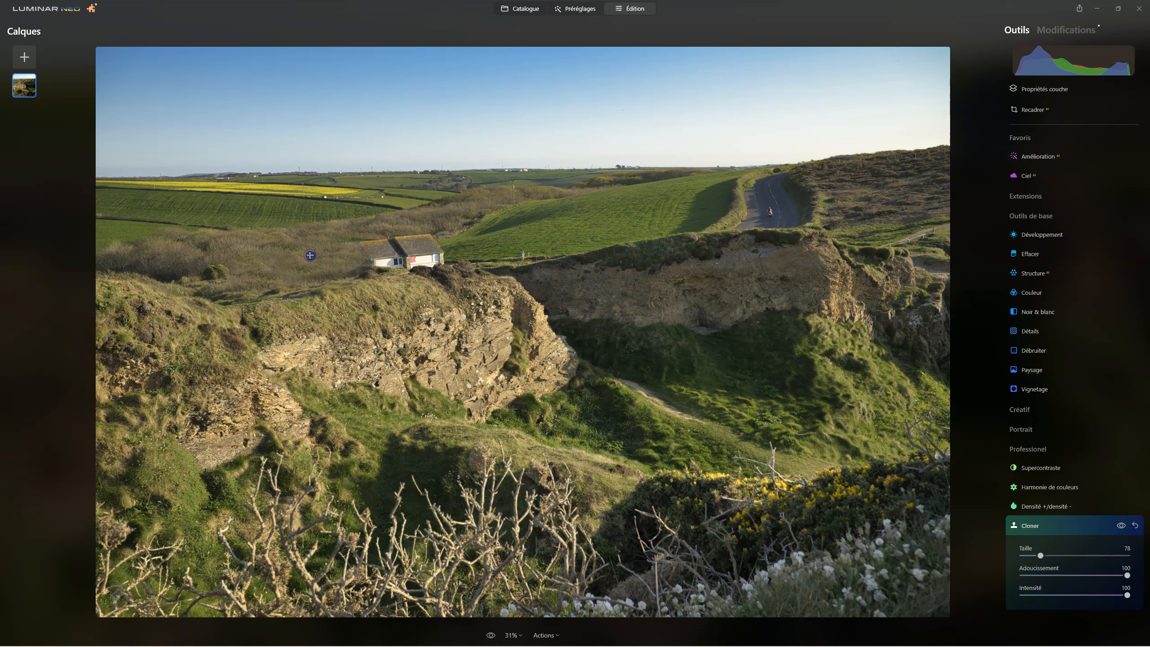
pyautogui.moveTo(375, 250)
pyautogui.mouseDown()
pyautogui.moveTo(391, 254)
pyautogui.moveTo(379, 264)
pyautogui.moveTo(398, 260)
pyautogui.mouseUp()
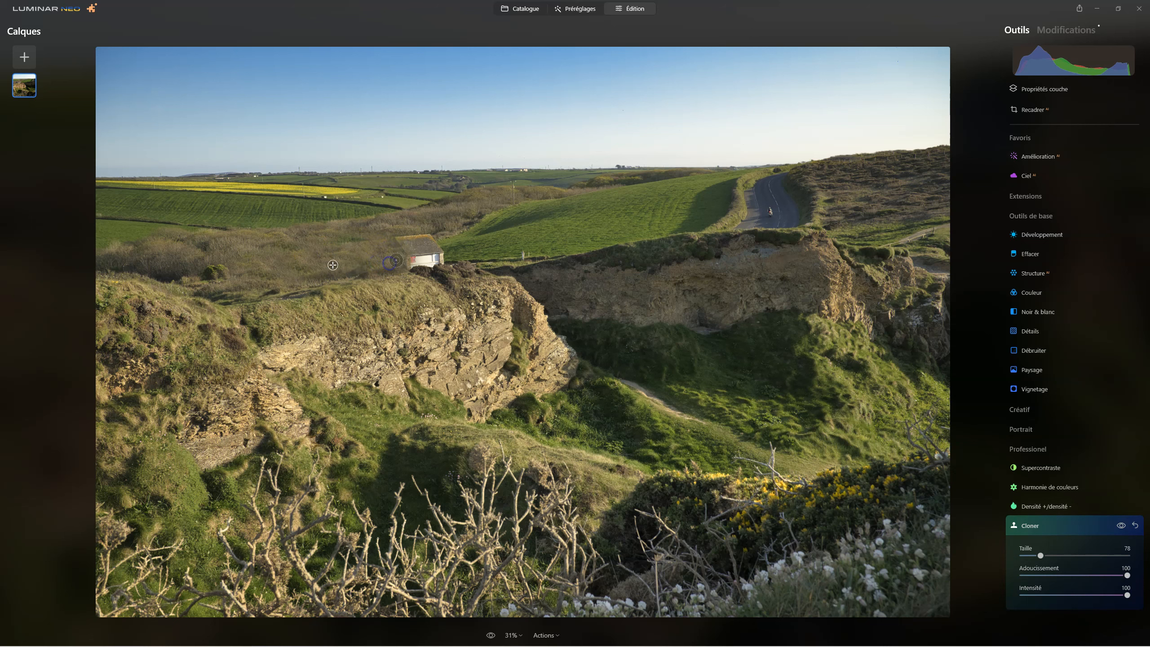
pyautogui.moveTo(396, 243)
pyautogui.mouseDown()
pyautogui.moveTo(414, 260)
pyautogui.moveTo(422, 251)
pyautogui.mouseUp()
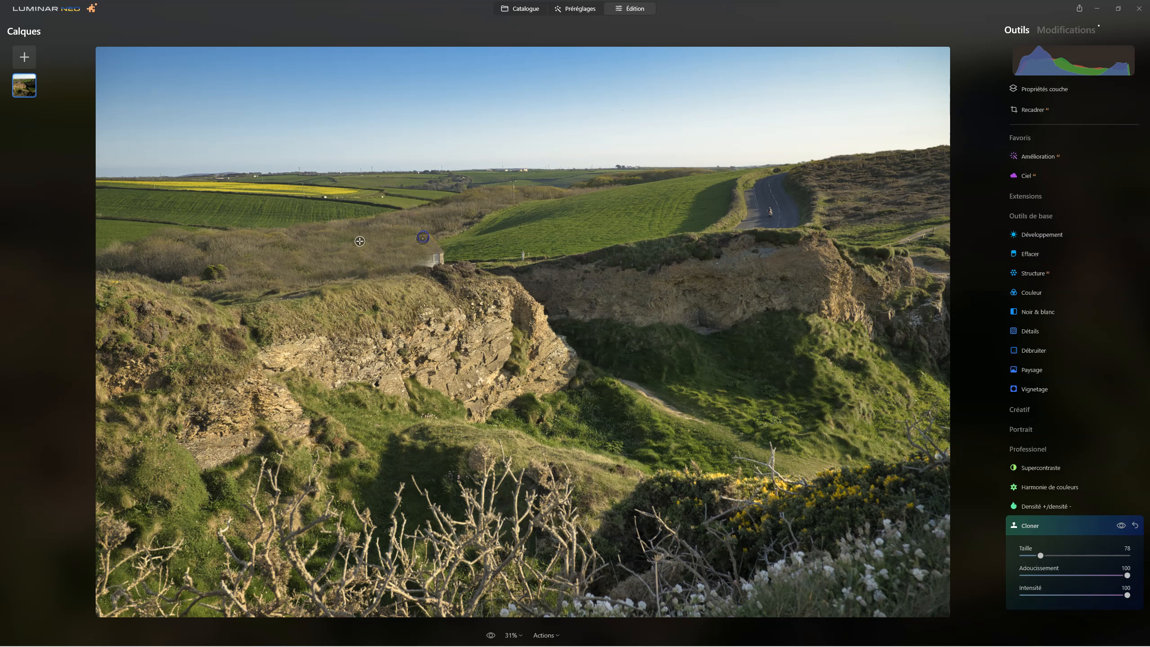
pyautogui.moveTo(417, 257); pyautogui.dragTo(429, 256)
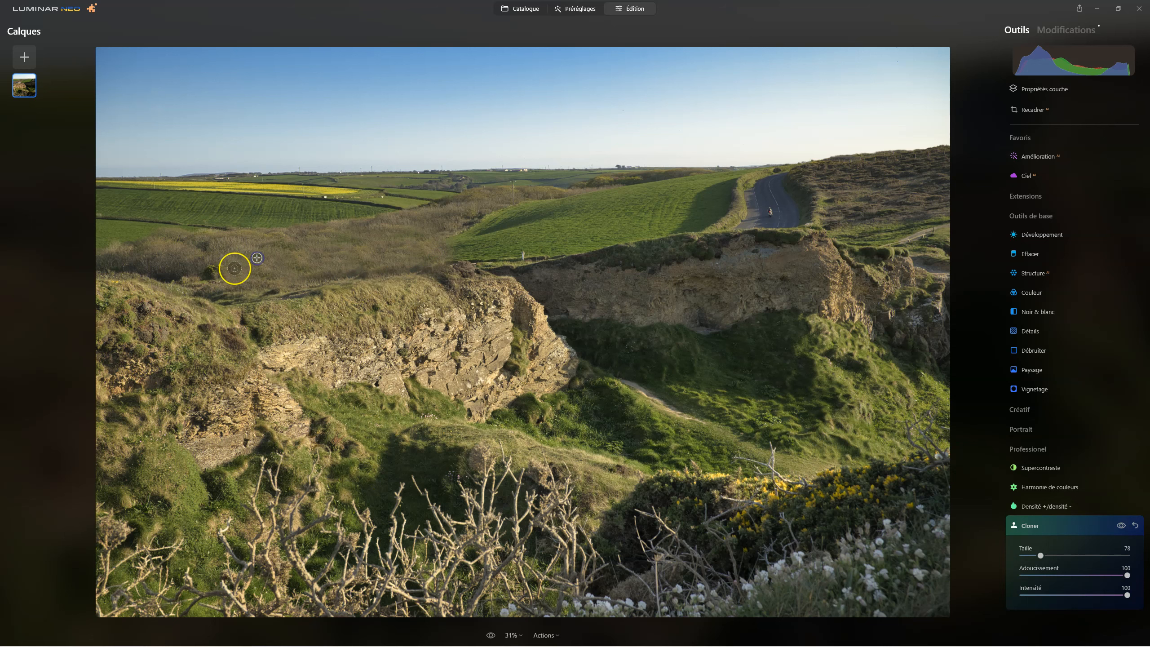
pyautogui.moveTo(221, 271); pyautogui.dragTo(203, 272)
# - Sample the brown heath on the far hillside and clone it over the road and the motorcyclist
pyautogui.click(440, 322)
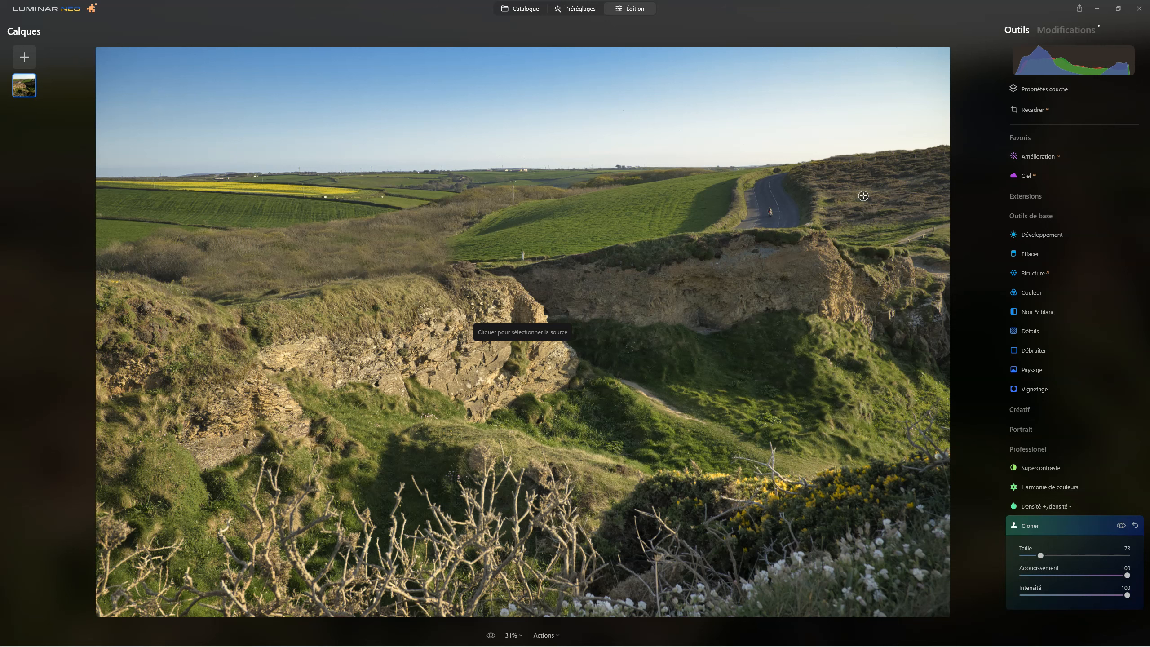
pyautogui.moveTo(862, 193)
pyautogui.mouseDown()
pyautogui.moveTo(857, 182)
pyautogui.moveTo(808, 195)
pyautogui.mouseUp()
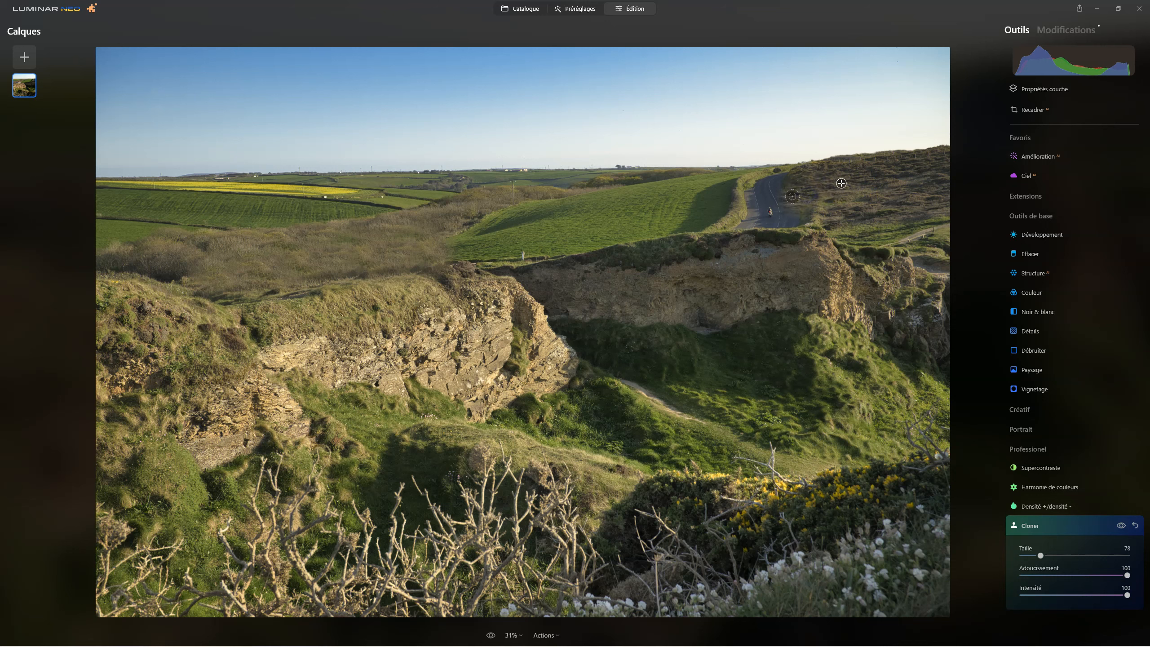
pyautogui.moveTo(784, 185)
pyautogui.mouseDown()
pyautogui.moveTo(757, 207)
pyautogui.moveTo(798, 212)
pyautogui.moveTo(797, 225)
pyautogui.moveTo(749, 219)
pyautogui.mouseUp()
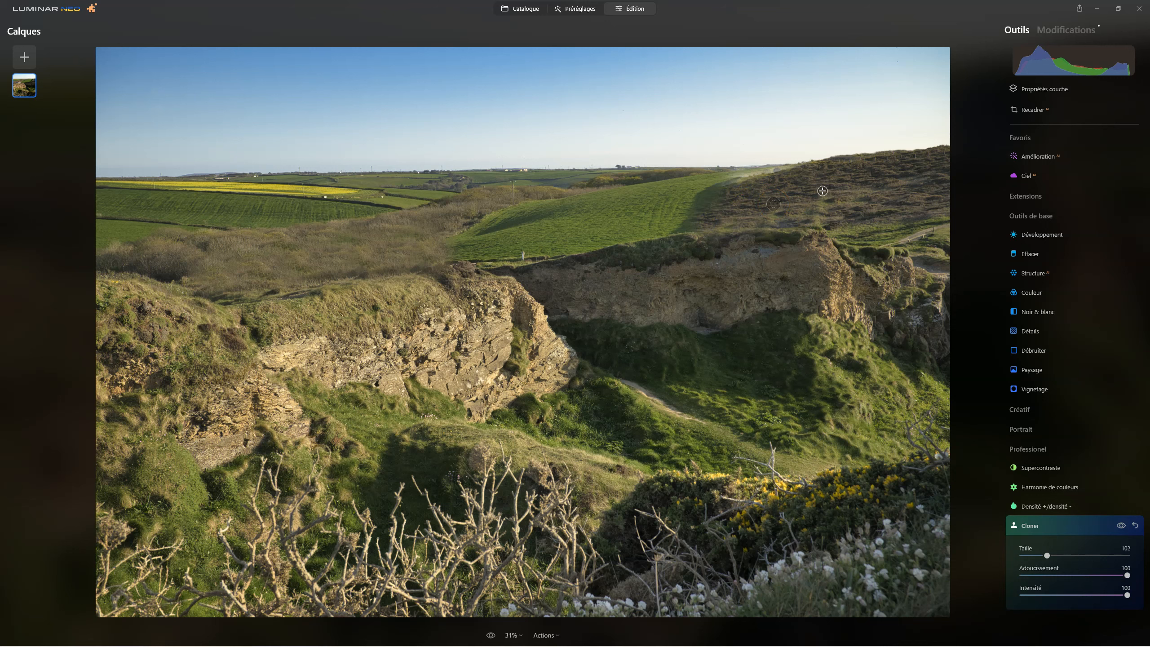
# - Reduce the clone brush size to 30 and refine the crest and edges of the patch painted over the road
pyautogui.scroll(-4, 772, 203)
pyautogui.keyDown('alt'); pyautogui.click(779, 185); pyautogui.keyUp('alt')
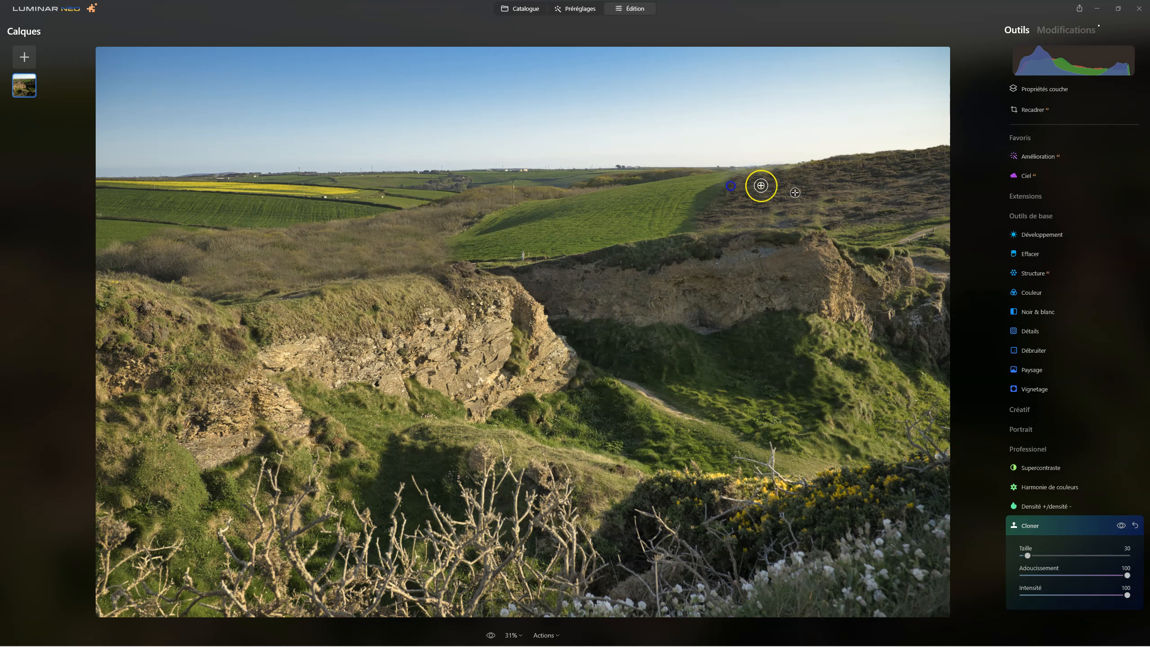
pyautogui.moveTo(787, 172); pyautogui.dragTo(787, 172)
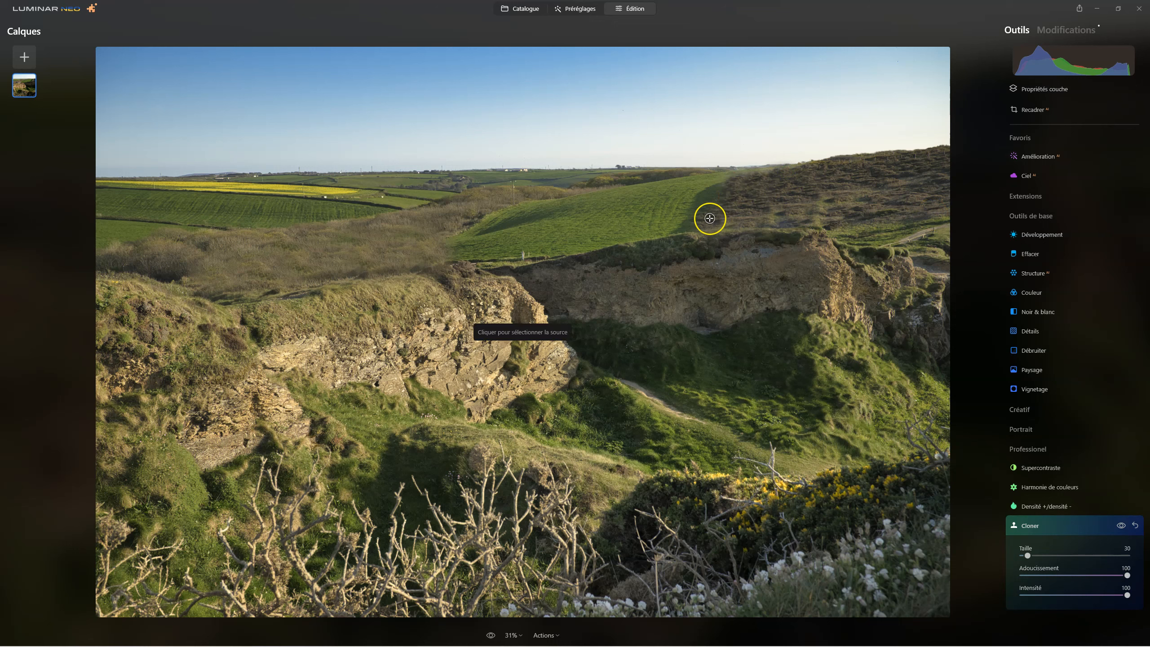
pyautogui.keyDown('alt'); pyautogui.click(726, 209); pyautogui.keyUp('alt')
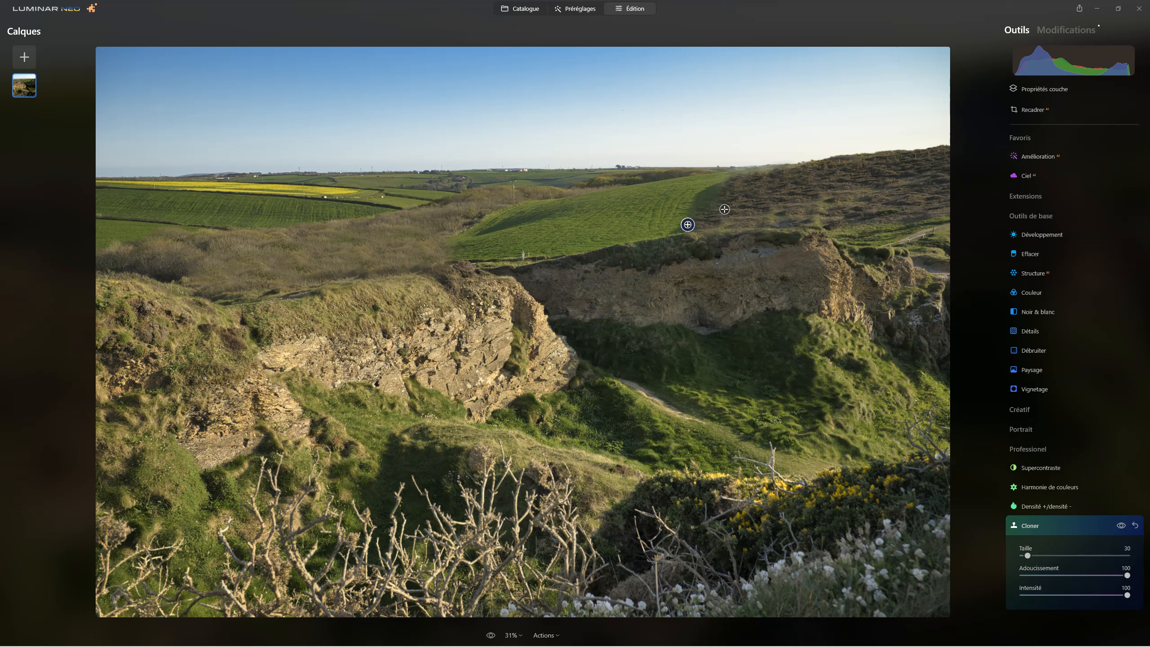
pyautogui.moveTo(679, 226)
pyautogui.mouseDown()
pyautogui.moveTo(697, 199)
pyautogui.moveTo(731, 186)
pyautogui.moveTo(849, 213)
pyautogui.moveTo(899, 208)
pyautogui.moveTo(871, 229)
pyautogui.moveTo(867, 275)
pyautogui.mouseUp()
pyautogui.keyDown('alt'); pyautogui.click(736, 209); pyautogui.keyUp('alt')
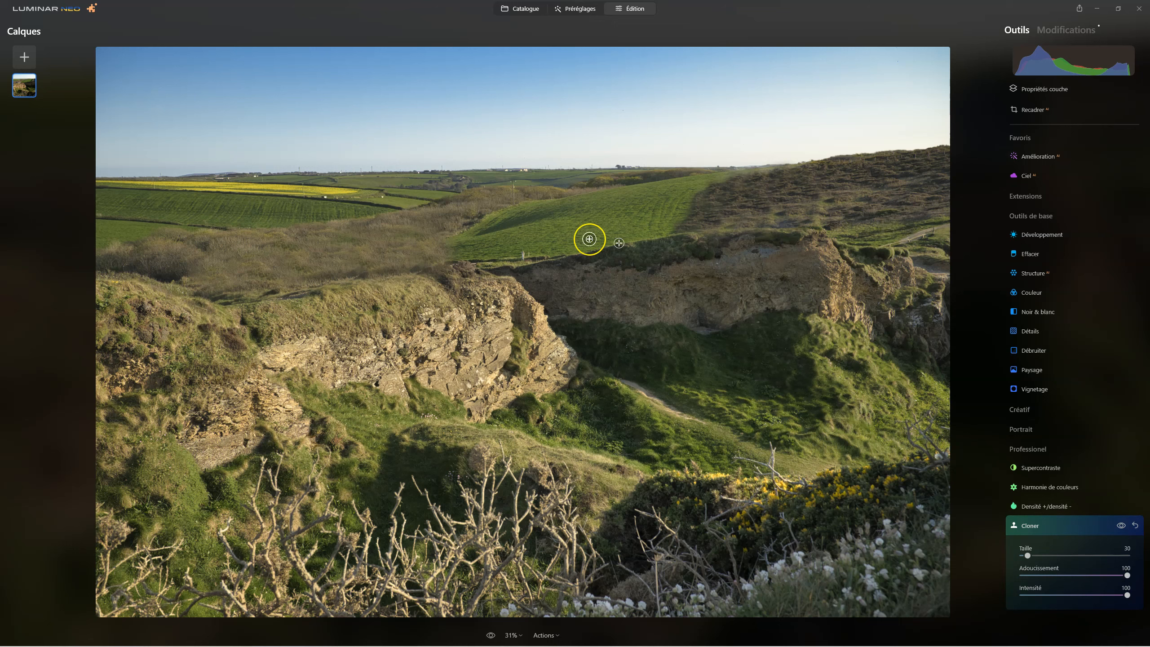
# - Clone out the small white post at the green field's lower edge and the thin pole behind the field
pyautogui.click(541, 252)
pyautogui.moveTo(524, 256); pyautogui.dragTo(557, 249)
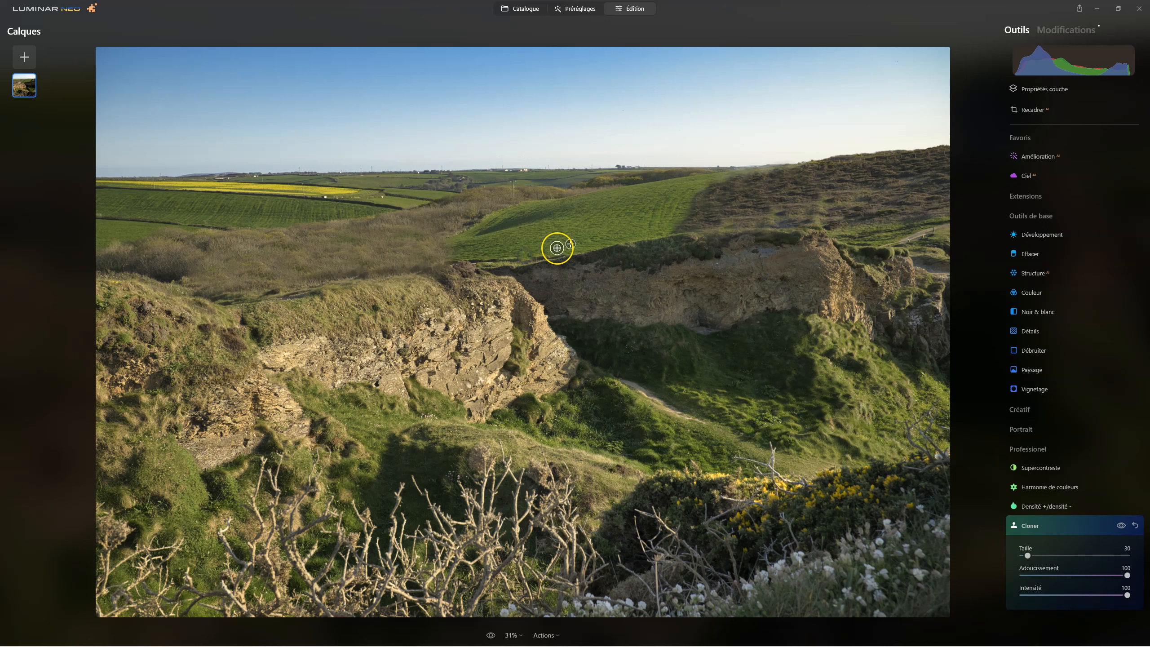
pyautogui.press('alt')
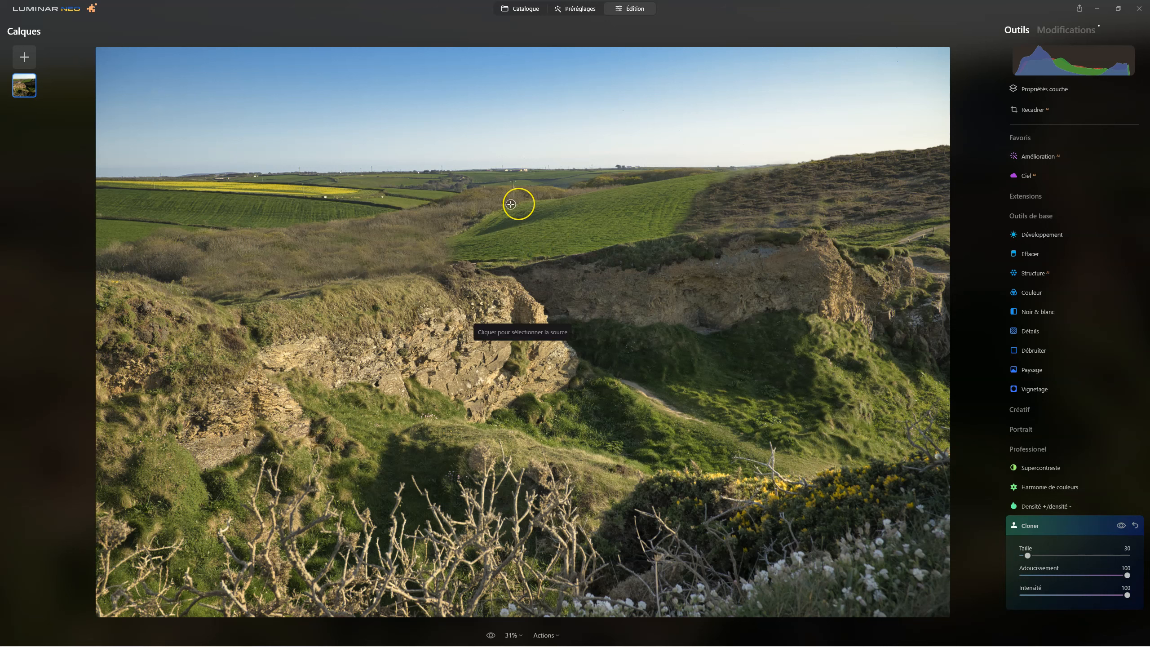
pyautogui.click(505, 202)
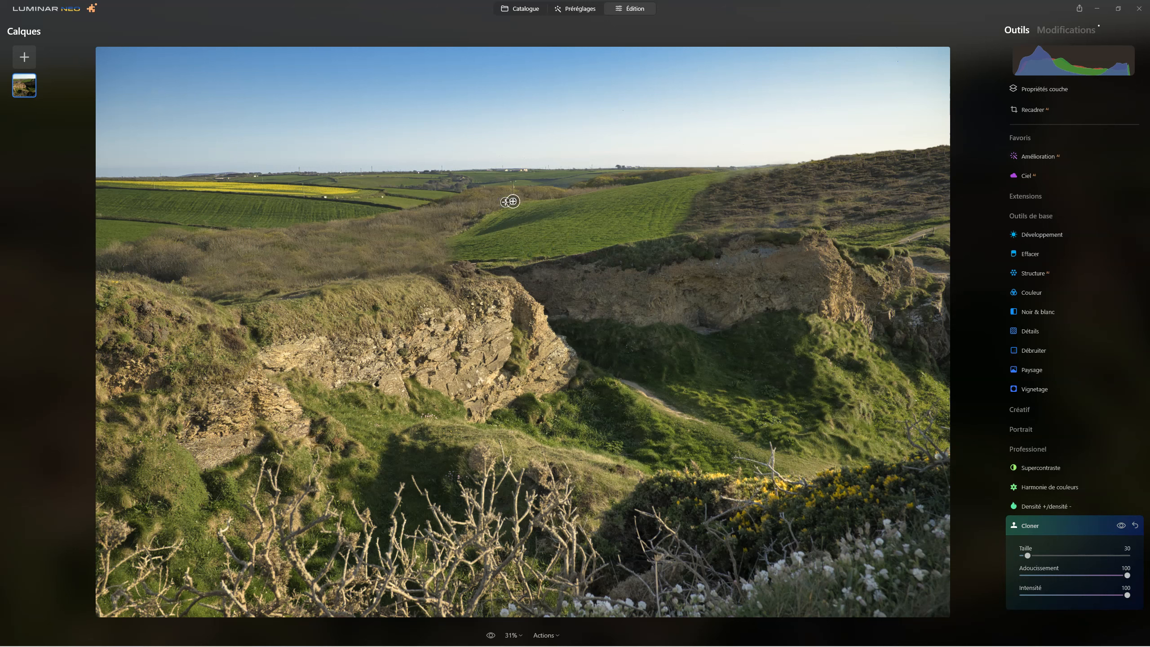
pyautogui.press('alt')
pyautogui.click(497, 201)
pyautogui.click(513, 181)
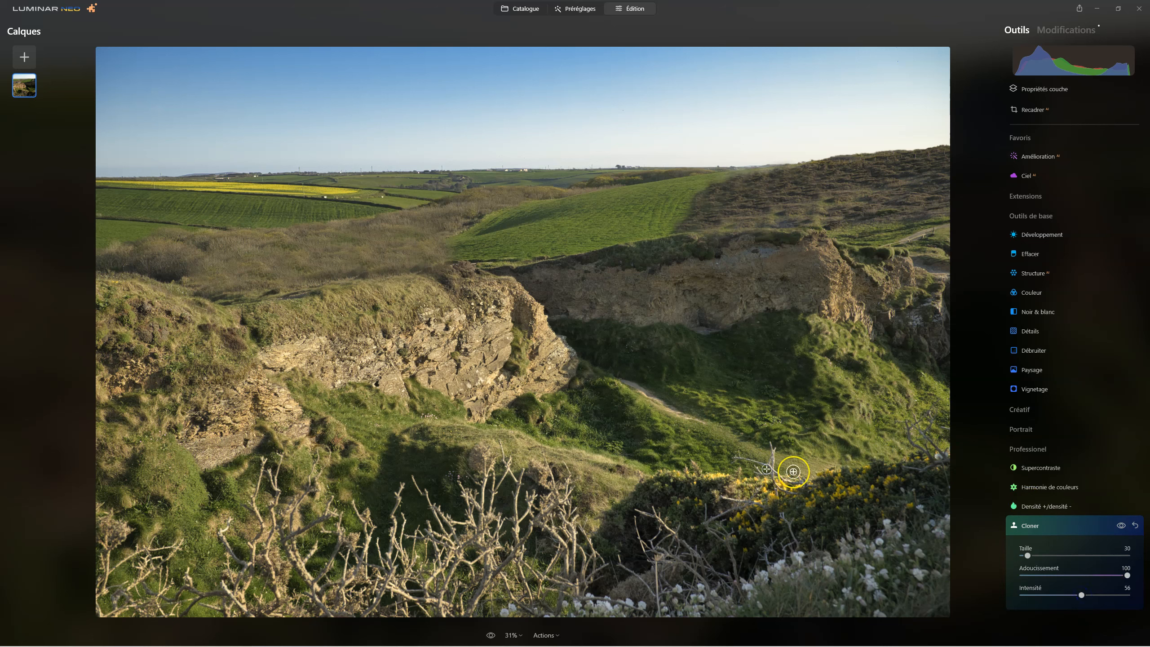
# - Set the clone intensity to 56 and blend sampled grass along the right edge of the green field
pyautogui.press('alt')
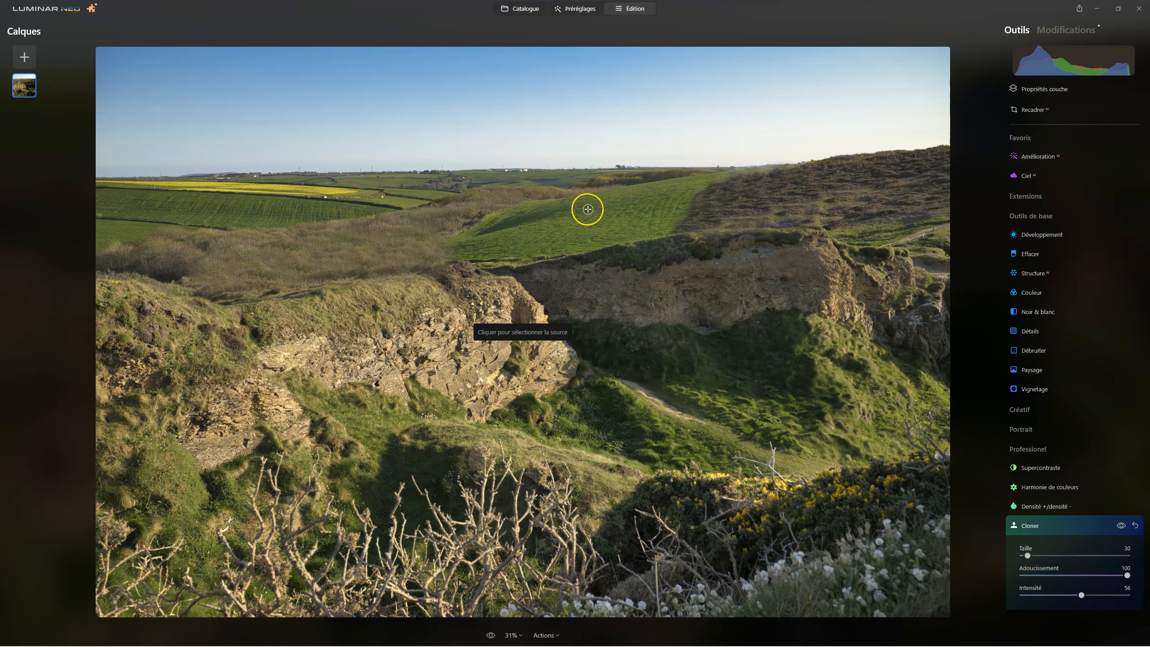
pyautogui.keyDown('alt'); pyautogui.click(649, 222); pyautogui.keyUp('alt')
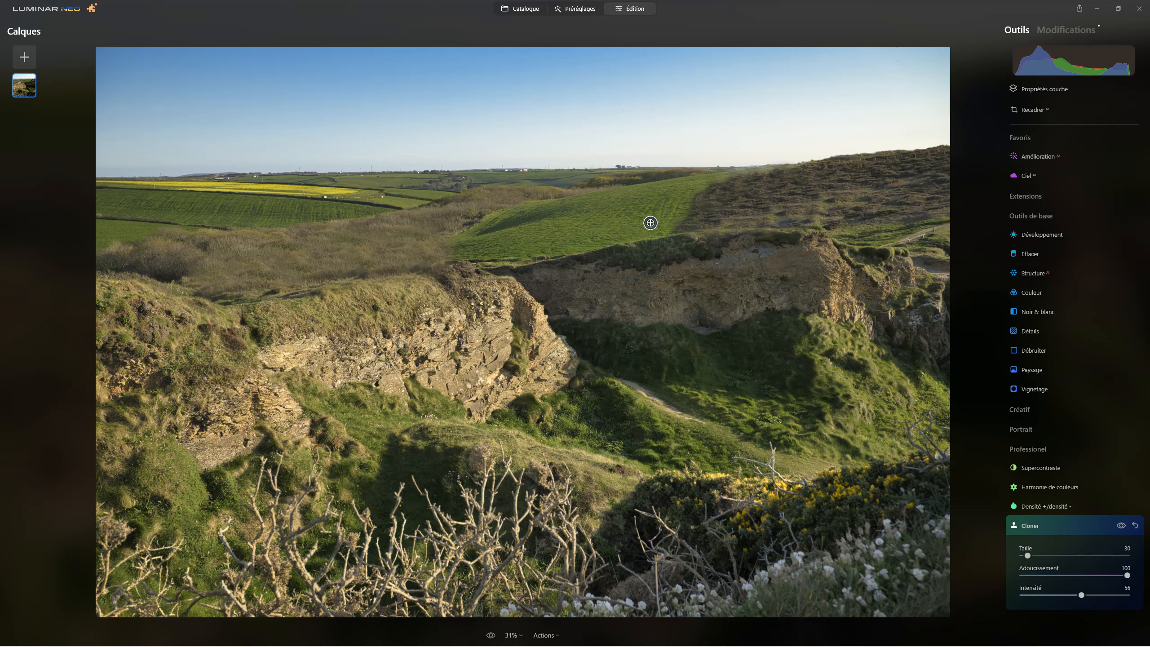
pyautogui.click(697, 213)
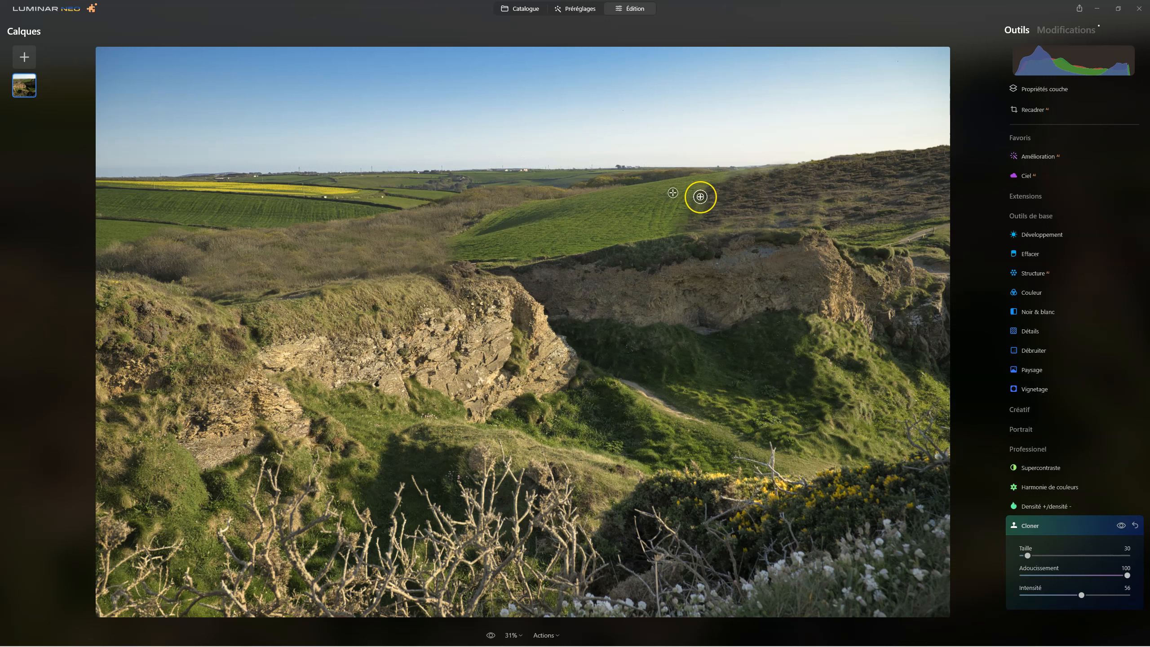
pyautogui.click(697, 198)
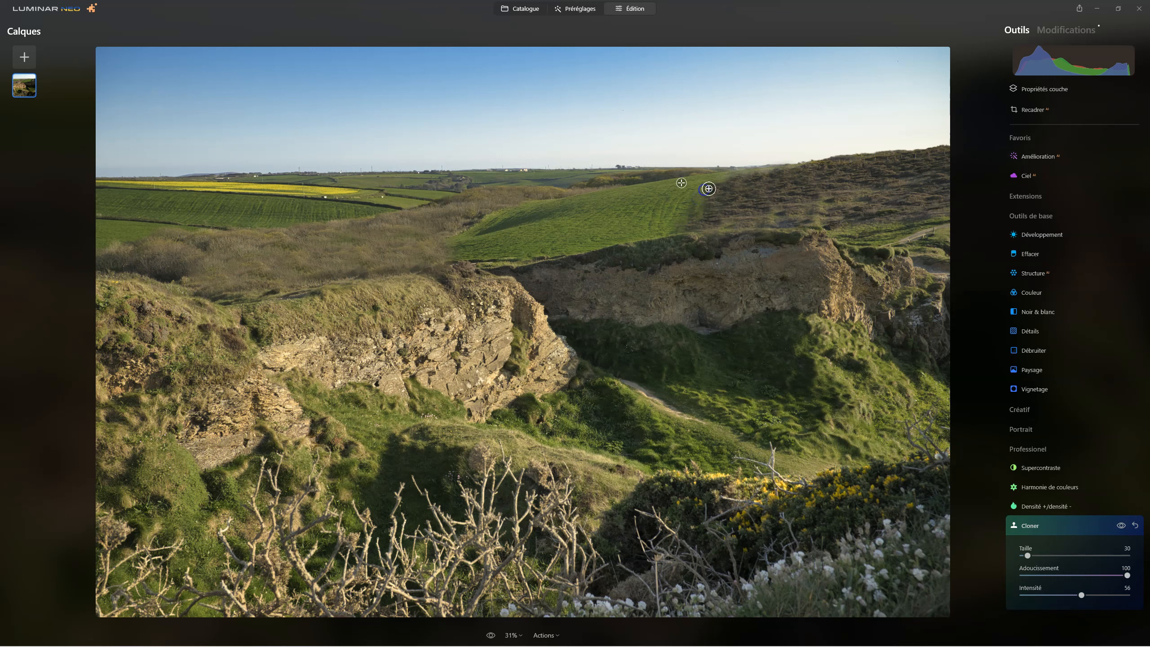
pyautogui.keyDown('alt'); pyautogui.click(686, 196); pyautogui.keyUp('alt')
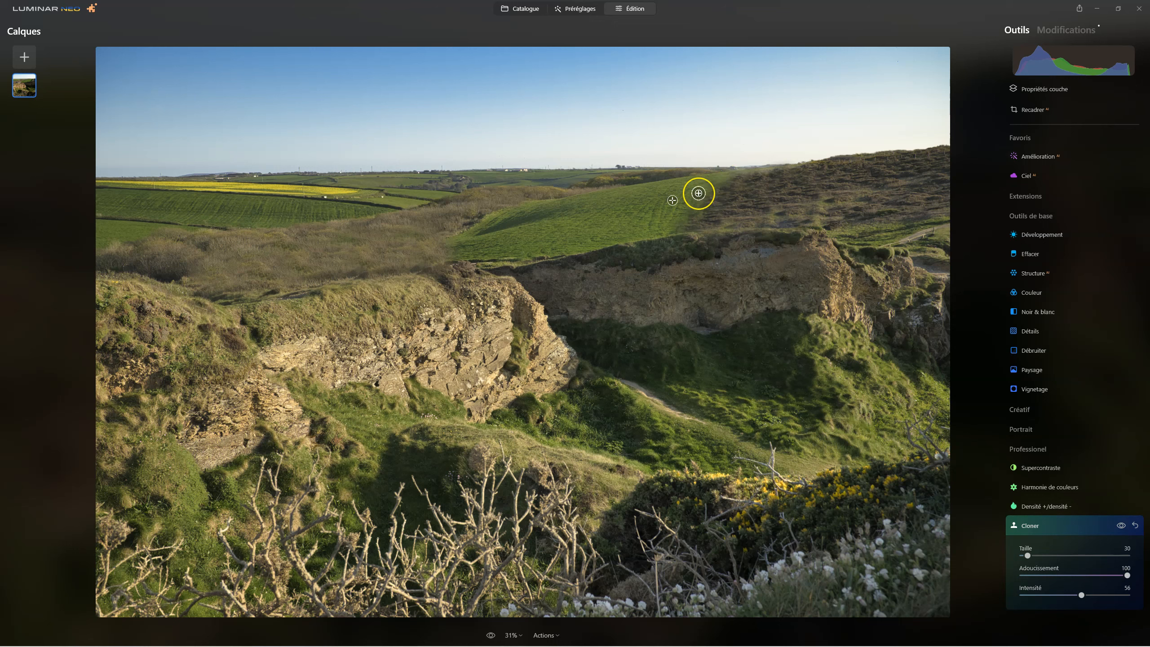
pyautogui.keyDown('alt'); pyautogui.click(664, 222); pyautogui.keyUp('alt')
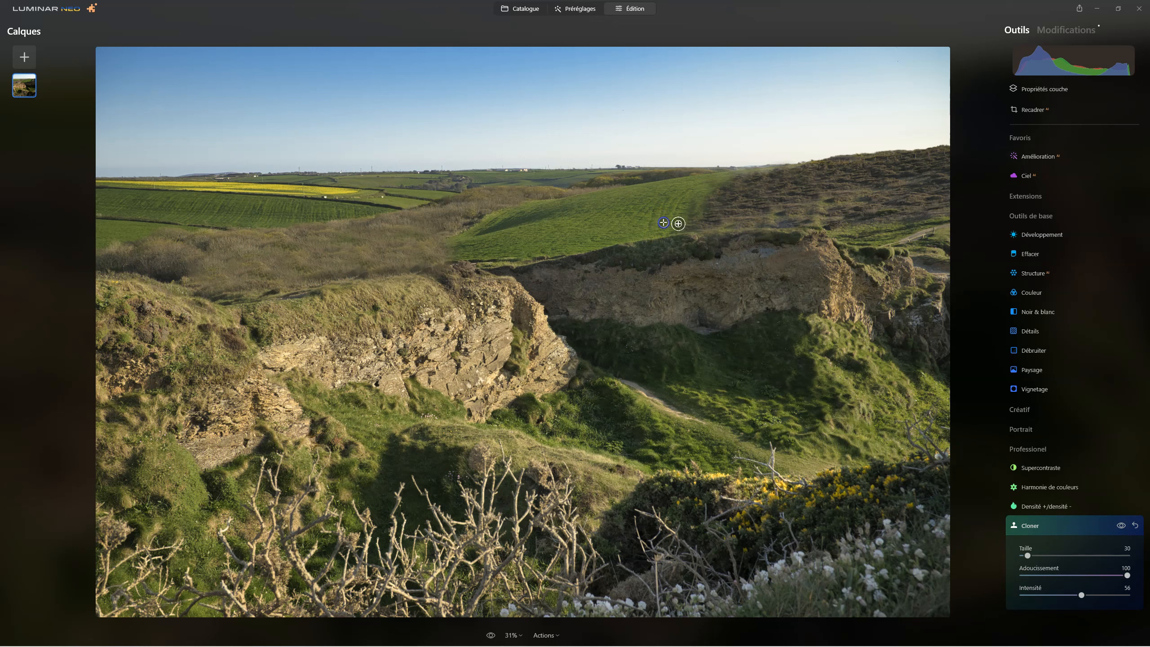
pyautogui.click(916, 251)
pyautogui.click(890, 495)
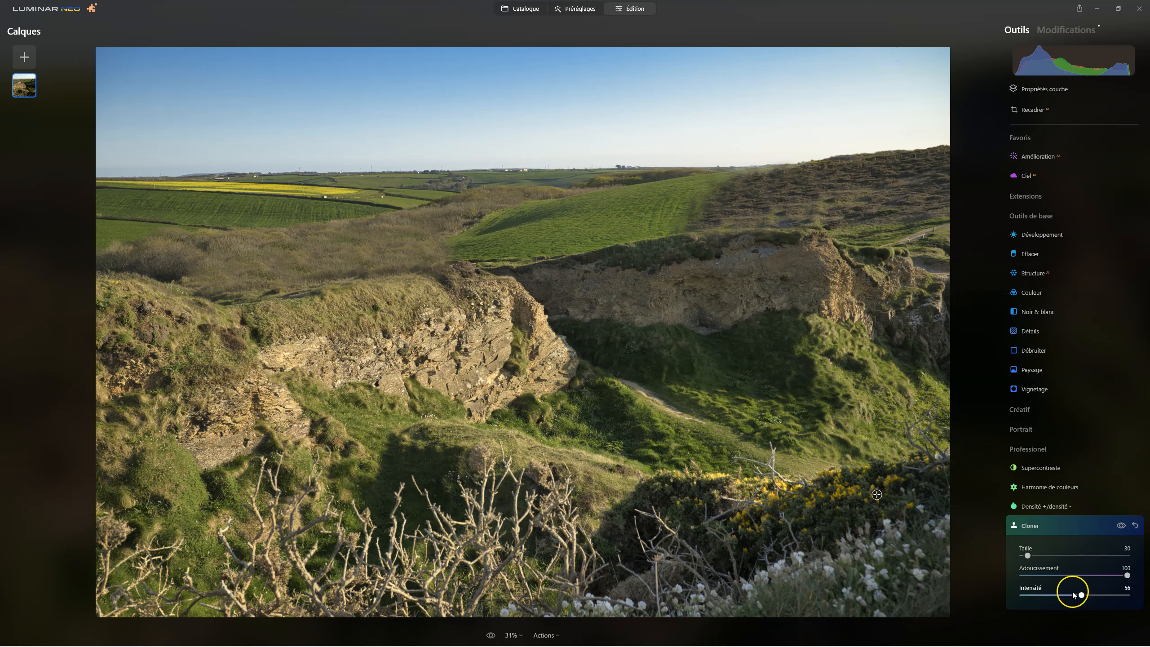